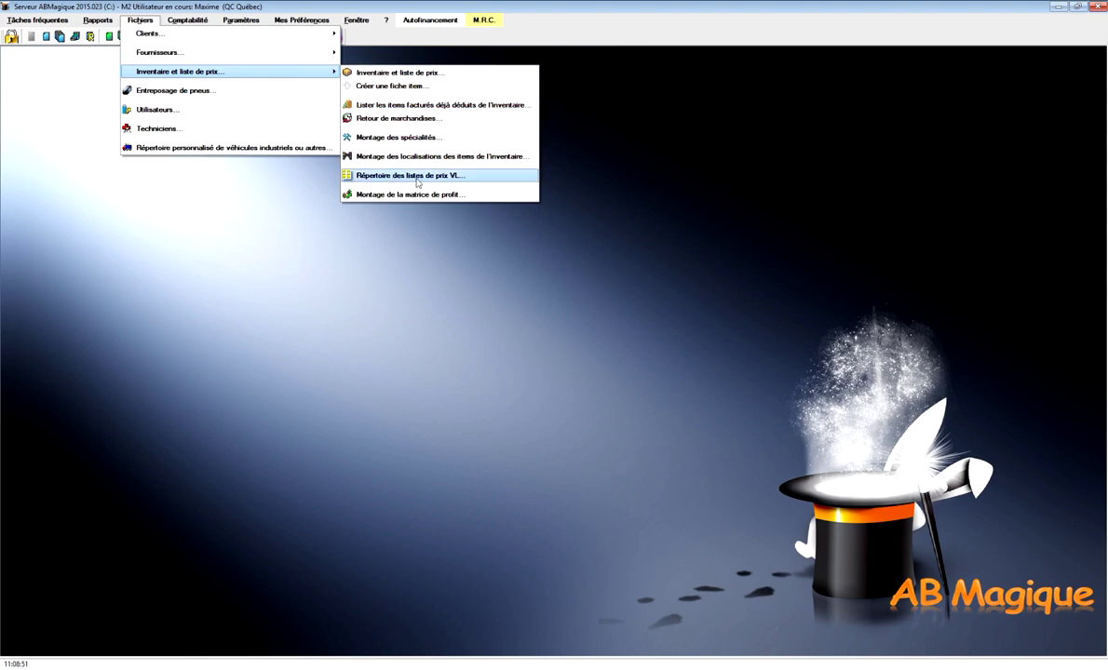
Step: Open the directory of VL price lists and browse the lists already in use
click(474, 178)
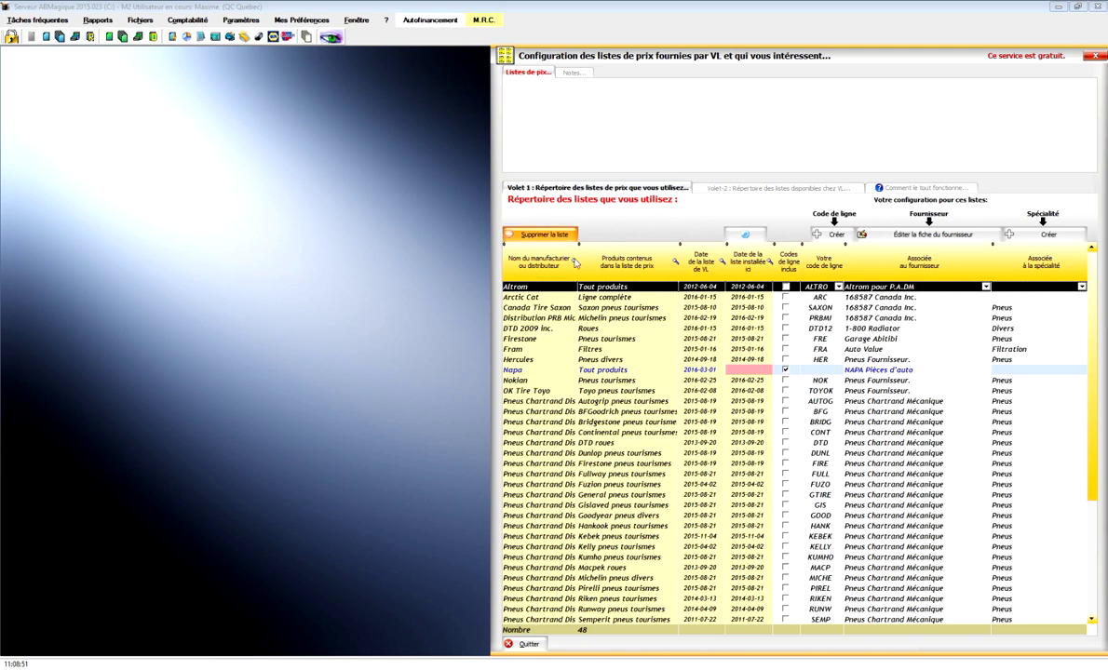
scroll(582, 447, down, 5)
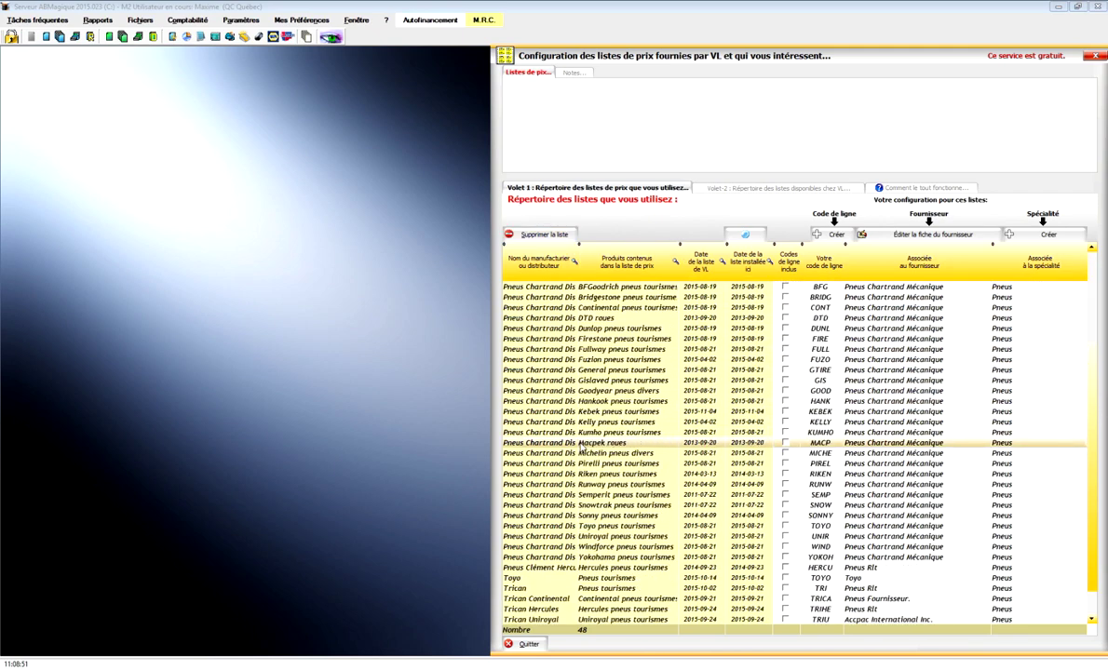
scroll(582, 451, up, 5)
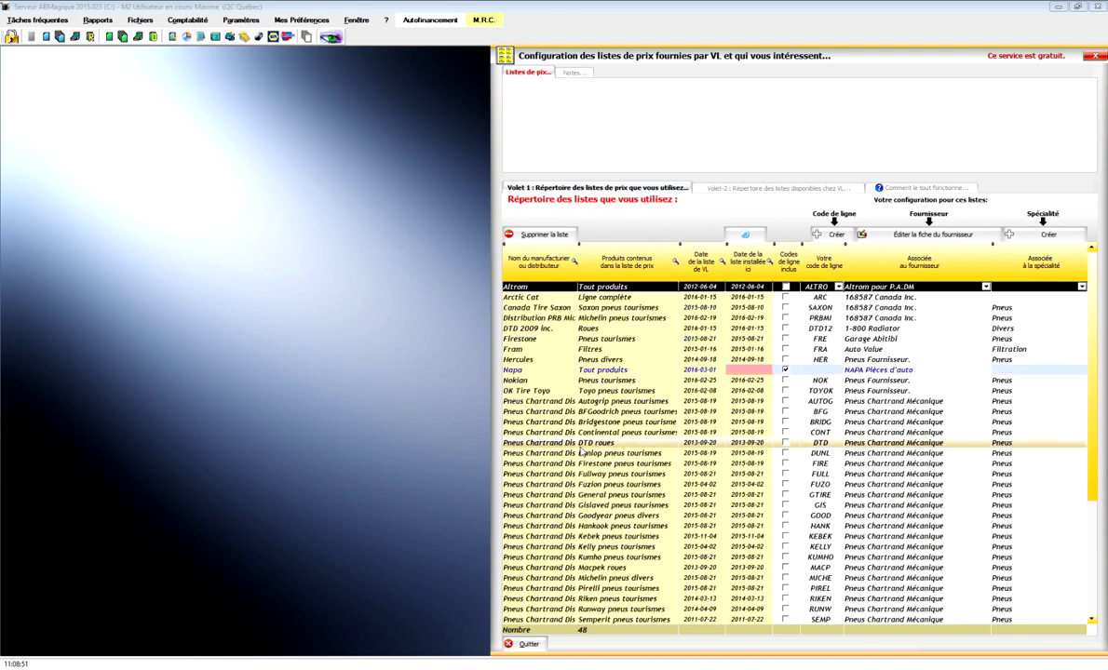
Step: Browse the directory of price lists available on the VL server
click(744, 190)
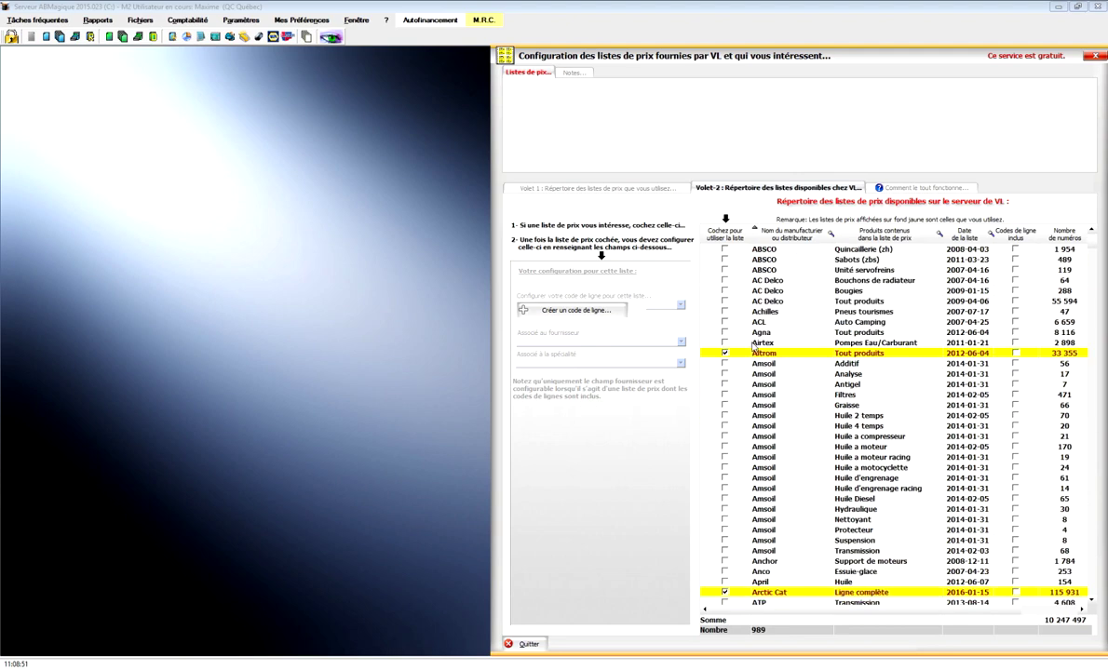
scroll(756, 346, down, 4)
scroll(755, 347, up, 4)
scroll(755, 346, up, 2)
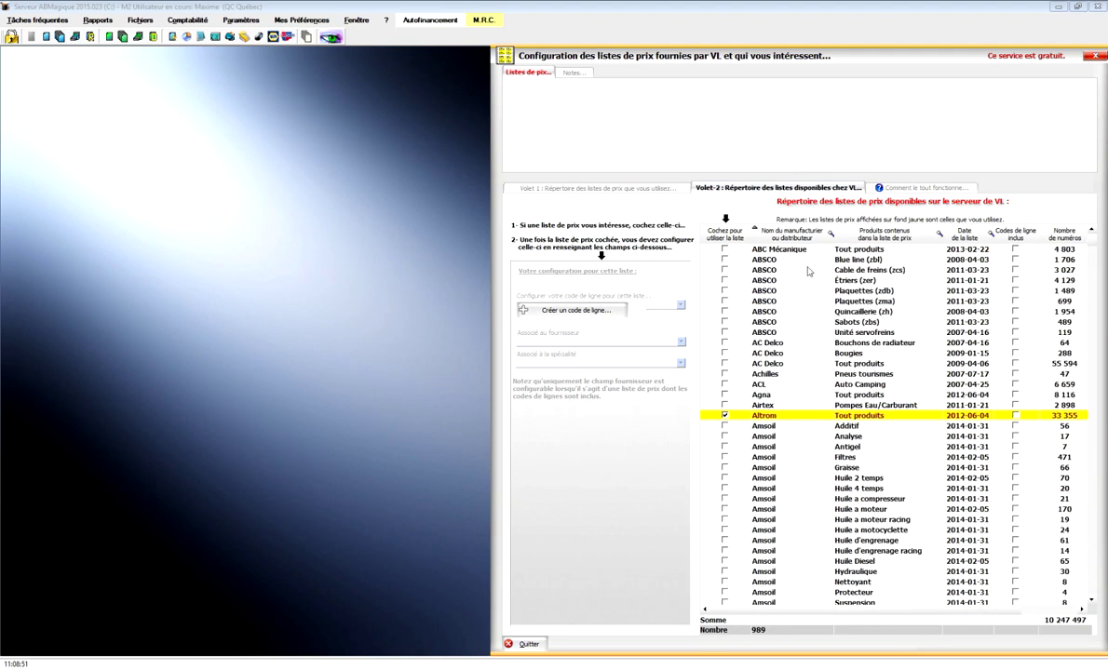
Step: Read the explanation of how the price lists work and inspect the Napa entry among the lists in use
click(880, 189)
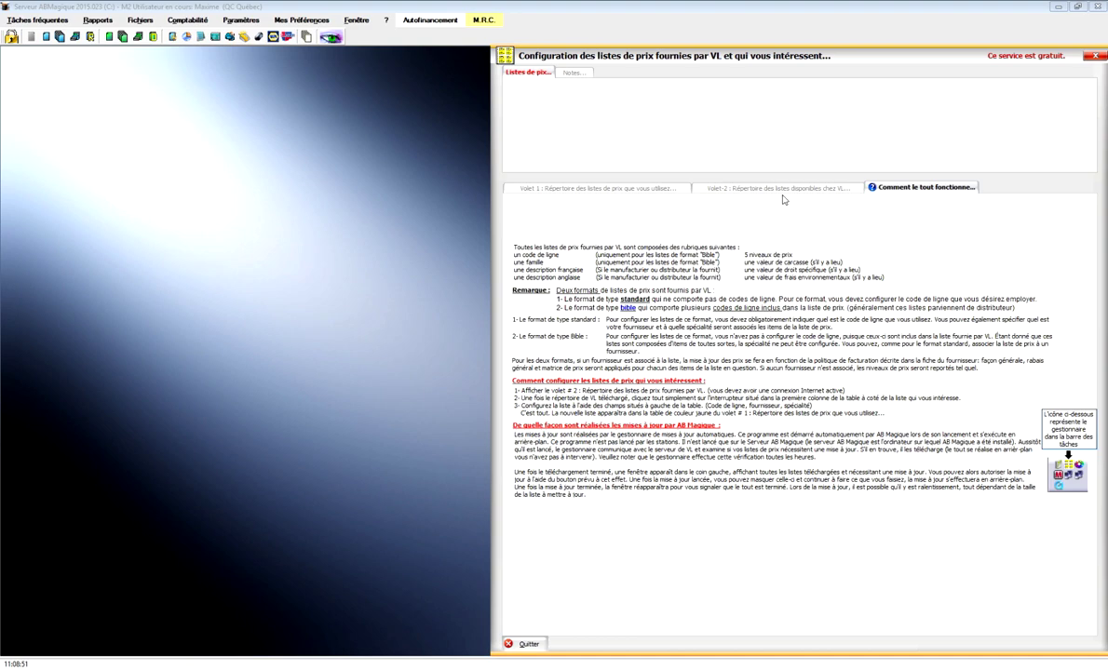
click(682, 193)
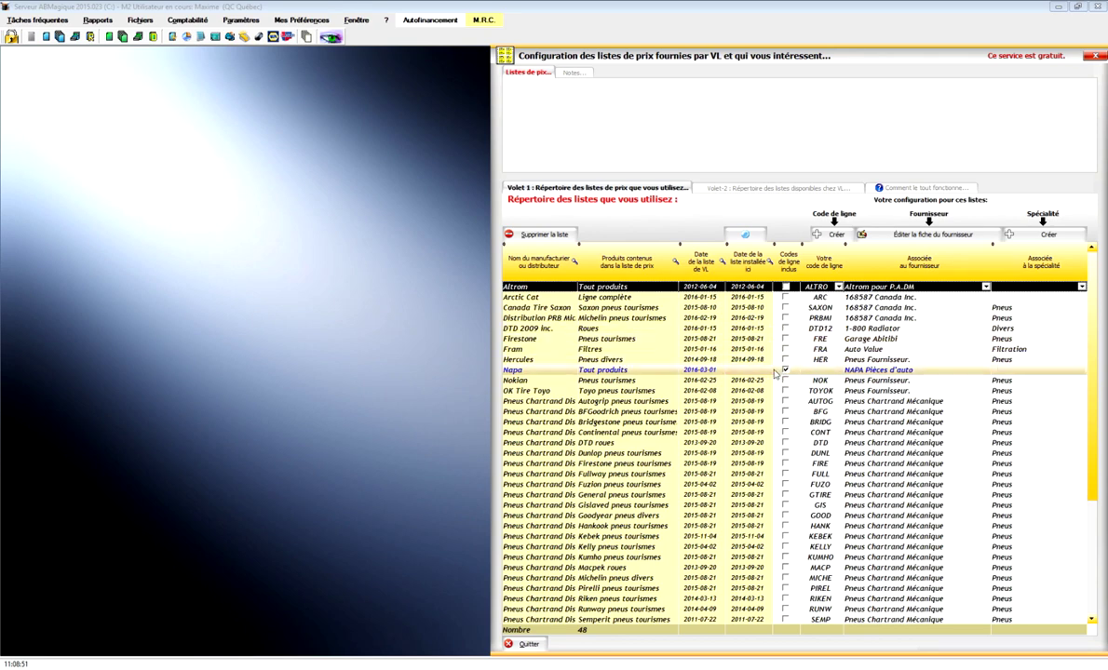
click(774, 372)
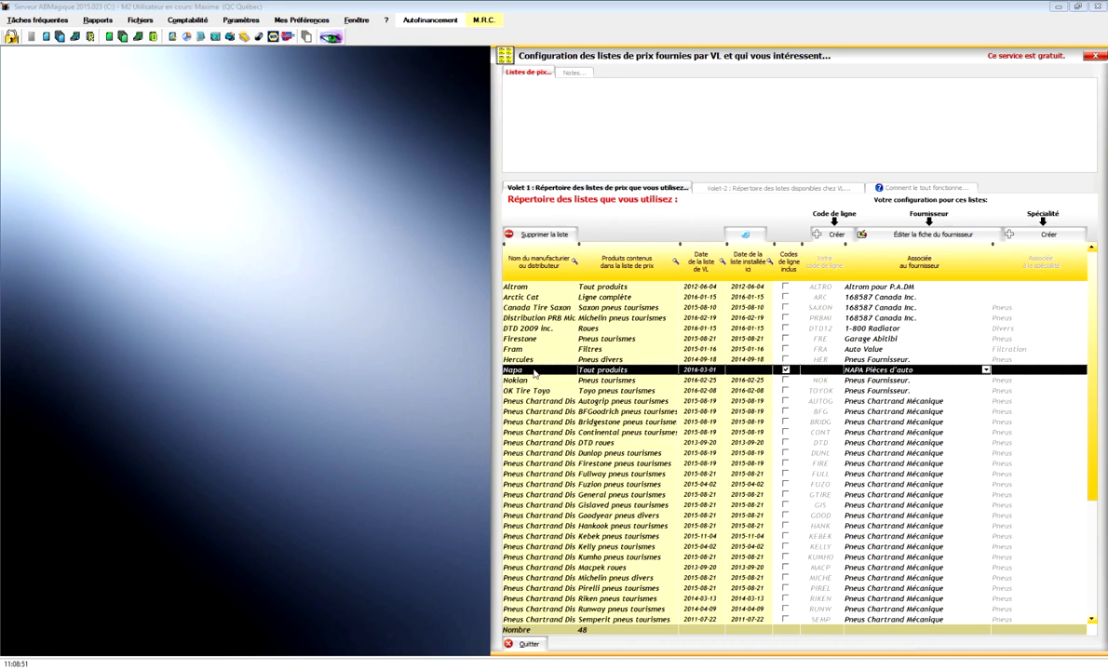
Step: Add the Autovalue "Ligne Complète" price list from the VL server to the directory of used lists
click(744, 189)
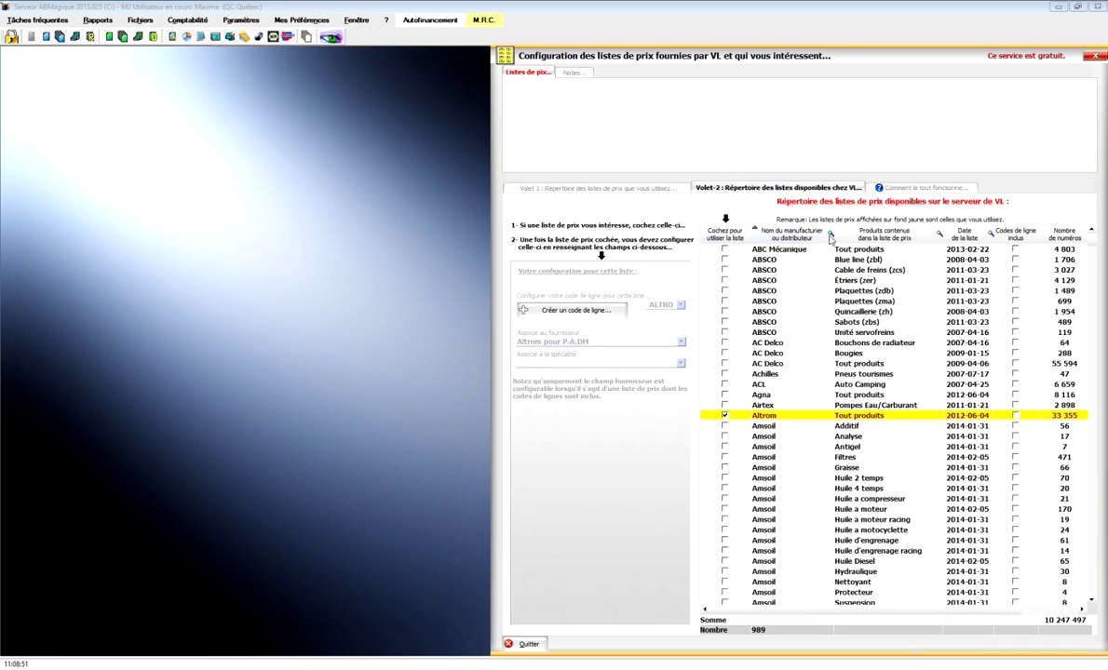
scroll(670, 540, down, 6)
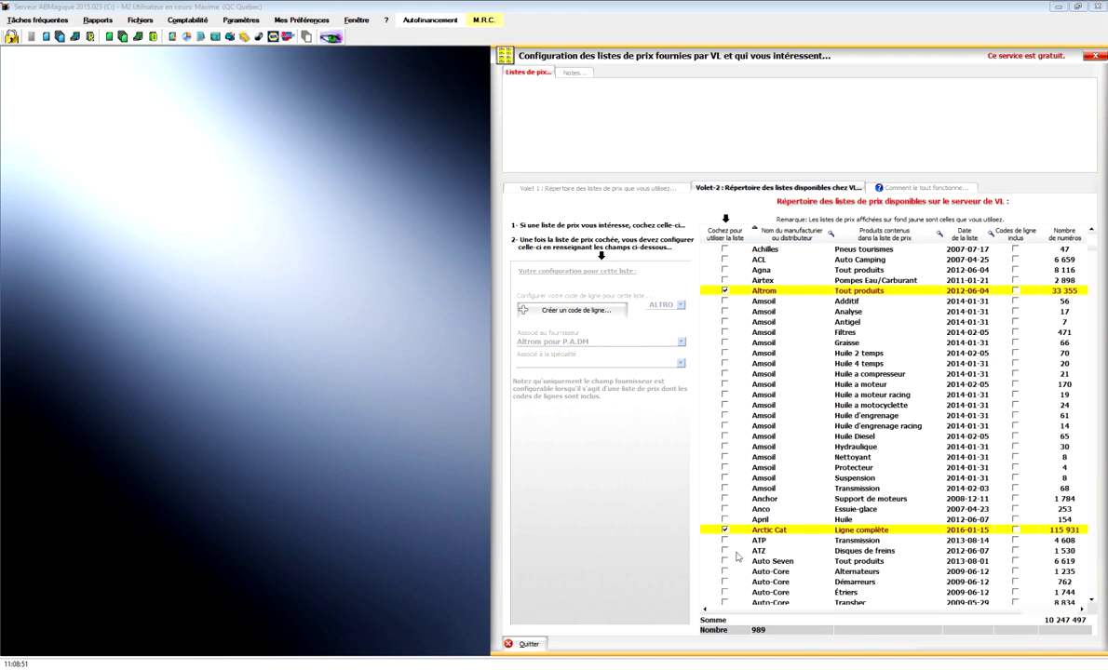
scroll(731, 577, down, 5)
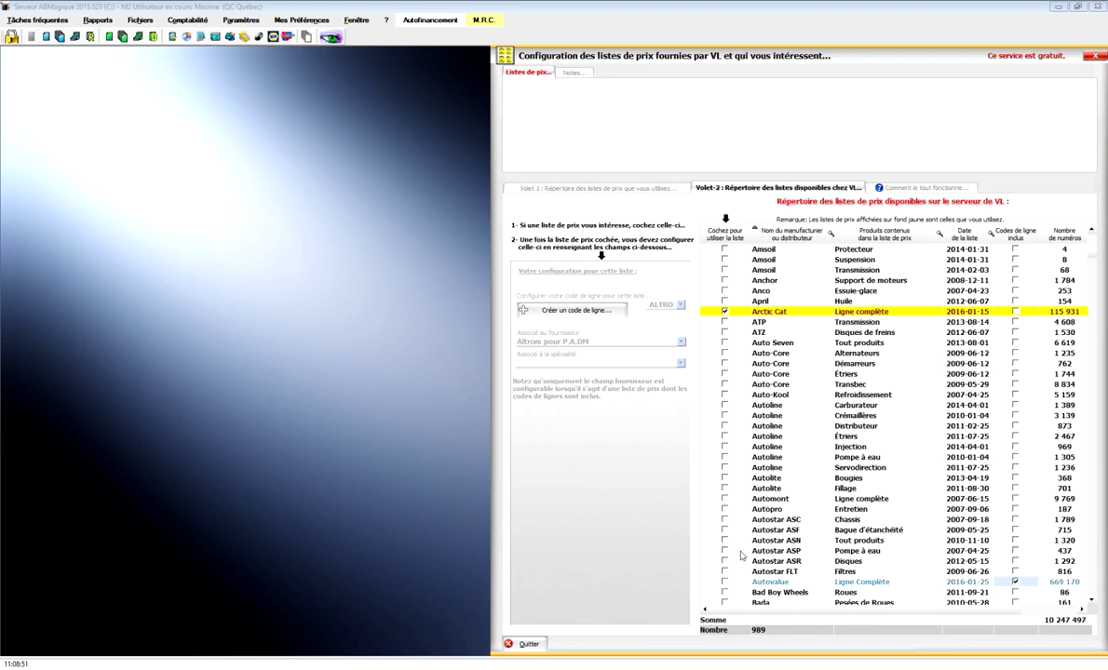
click(726, 582)
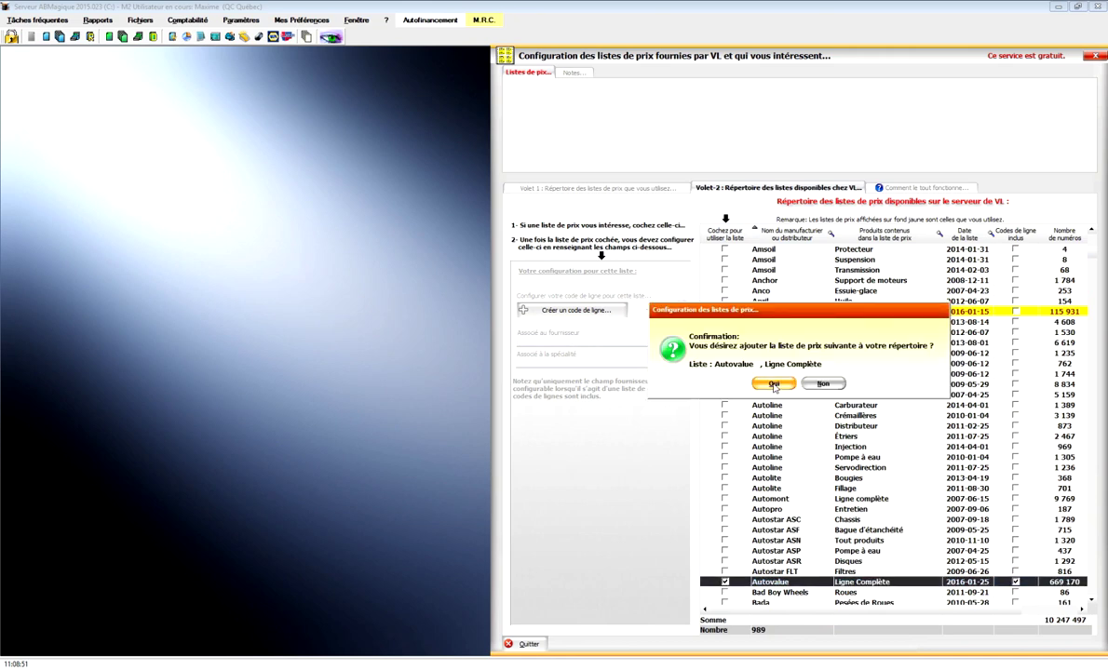
click(775, 385)
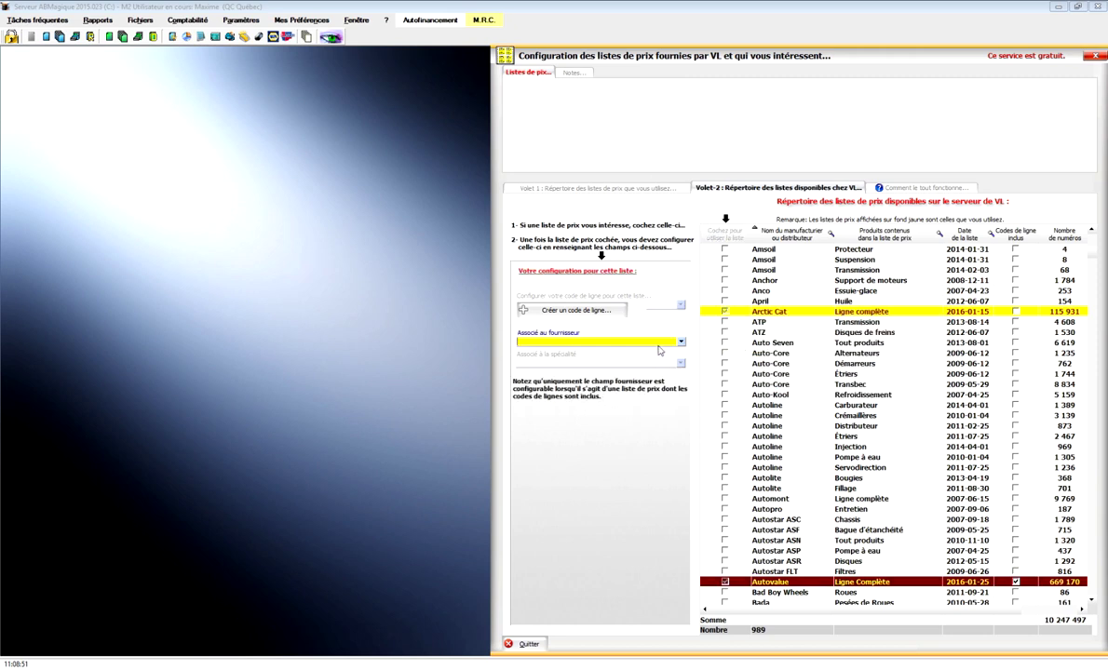
Step: Associate the Autovalue price list with the supplier Auto Value
click(681, 342)
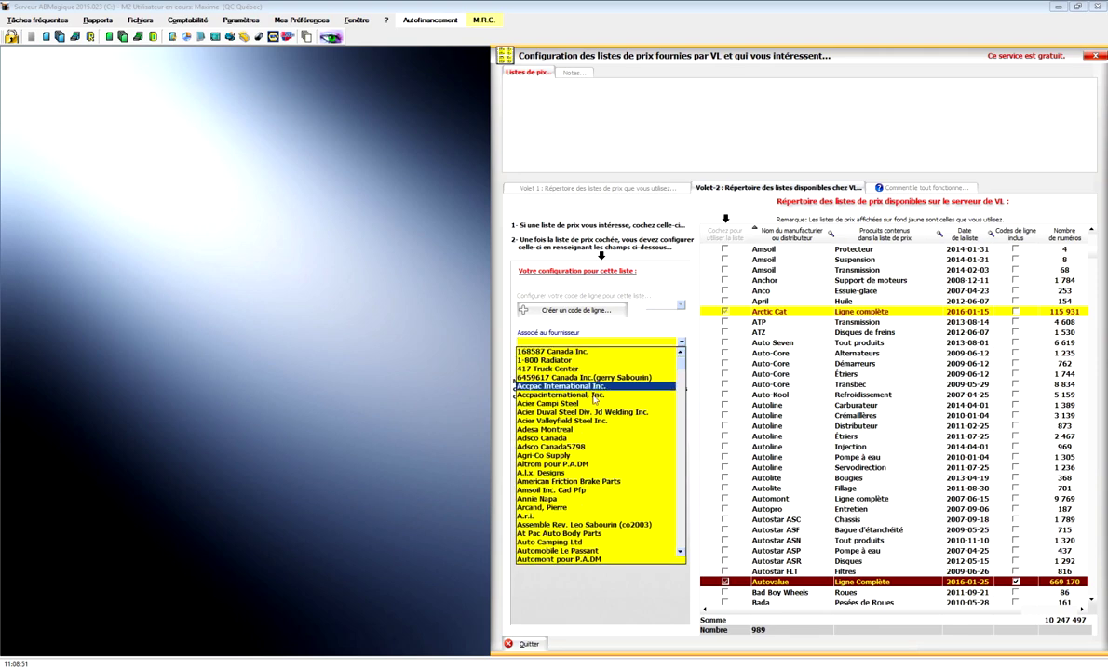
scroll(561, 490, down, 2)
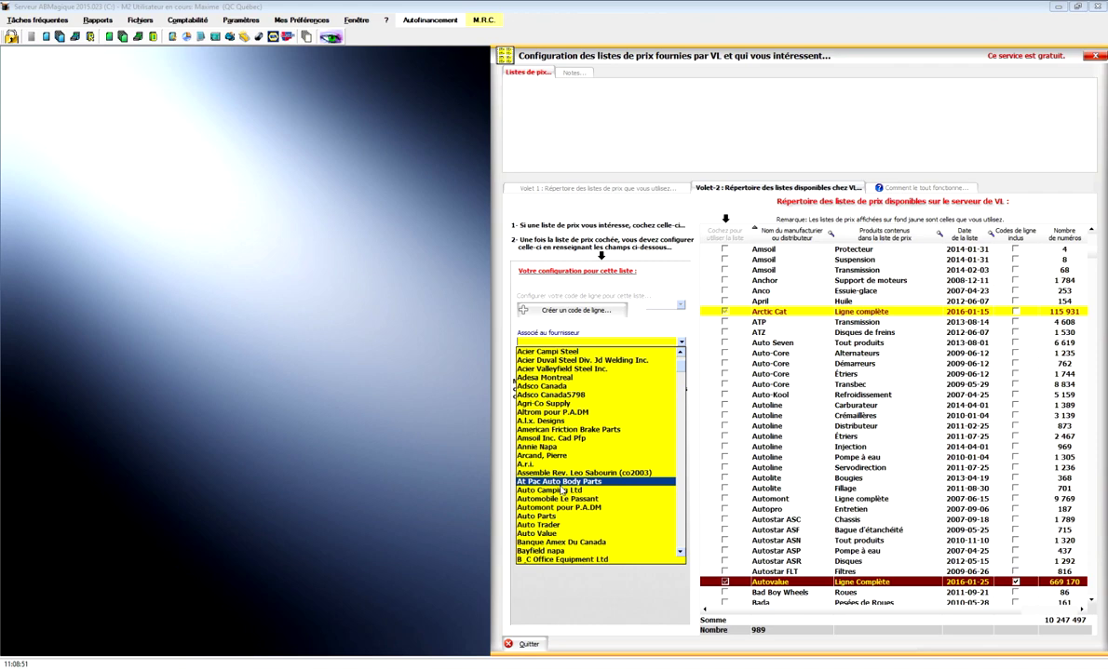
click(568, 535)
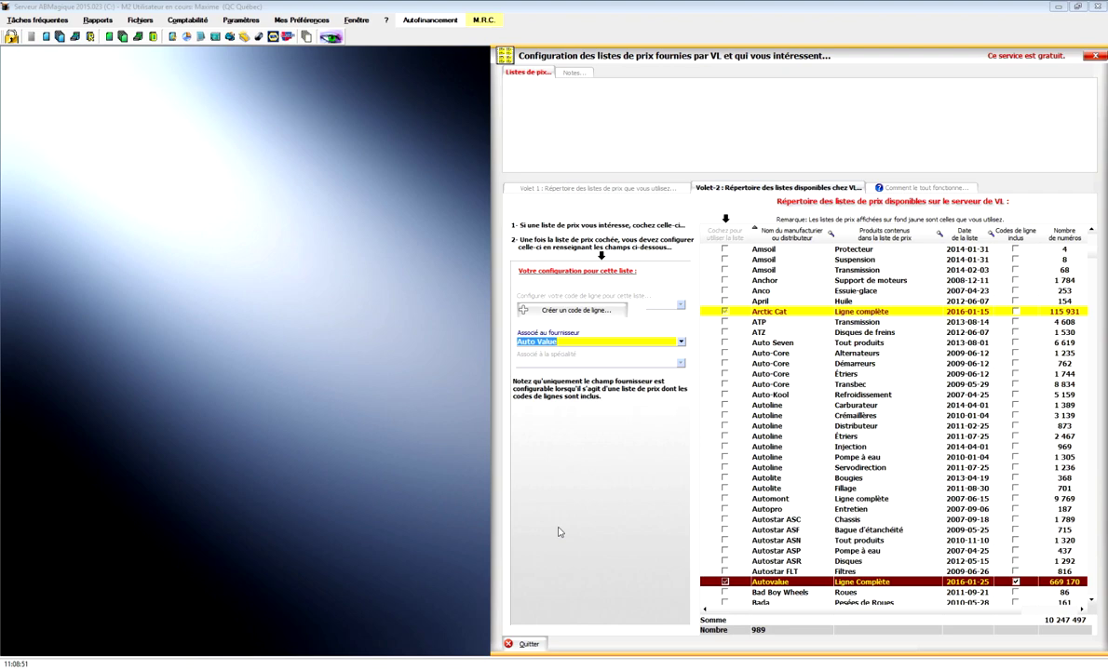
Step: Add the Achilles "Pneus tourismes" price list from the VL server to the directory of used lists
scroll(768, 397, up, 10)
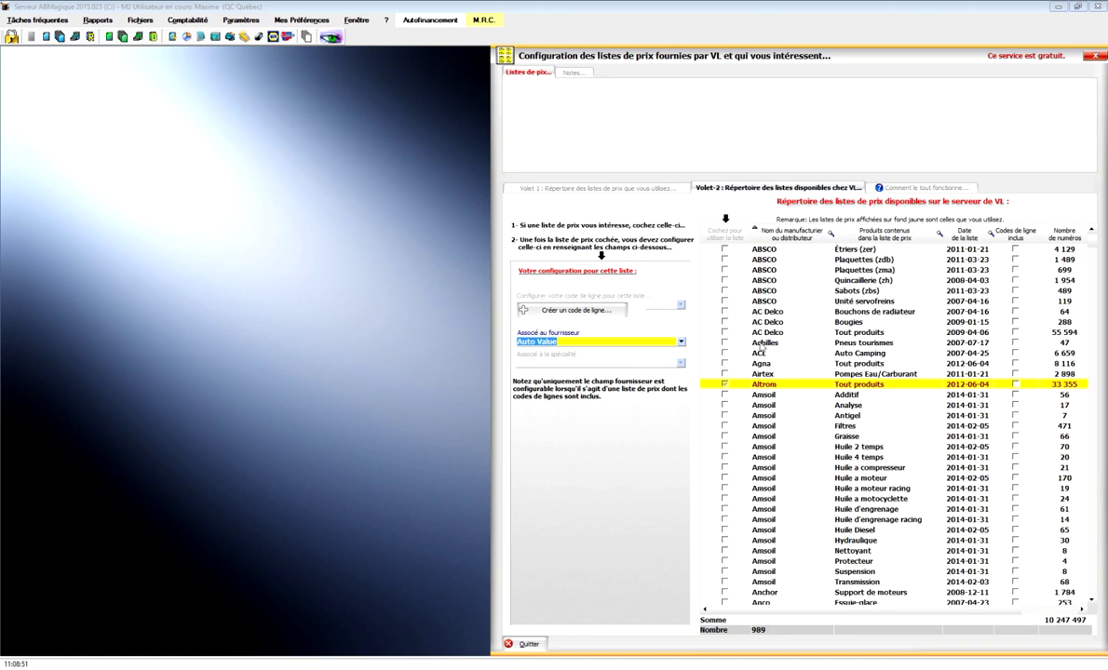
click(725, 344)
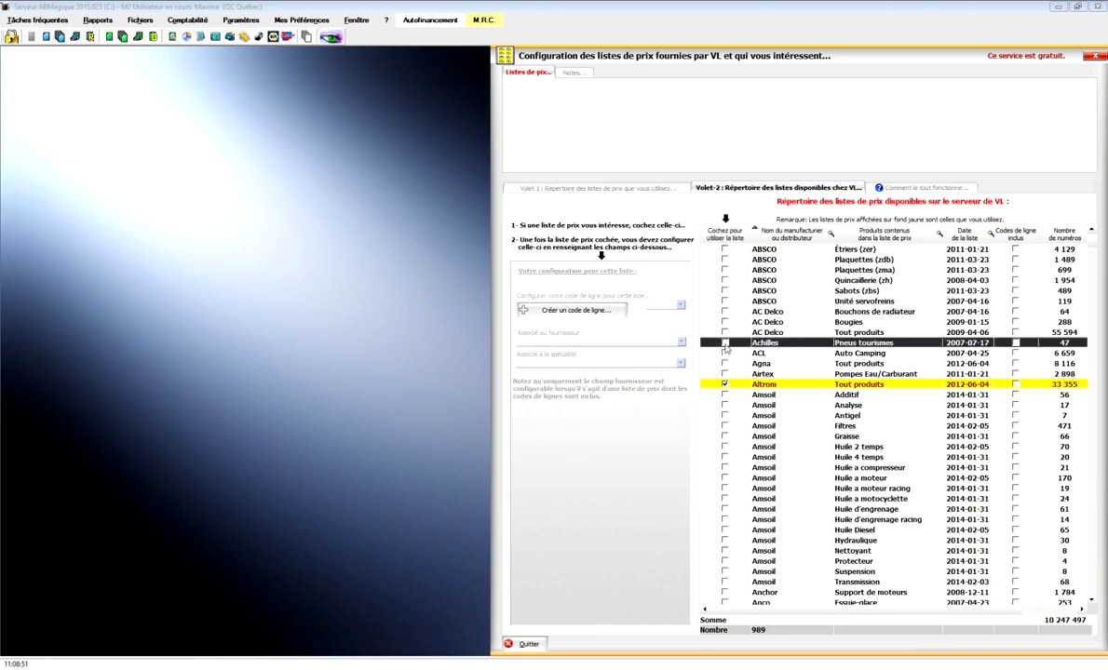
click(724, 345)
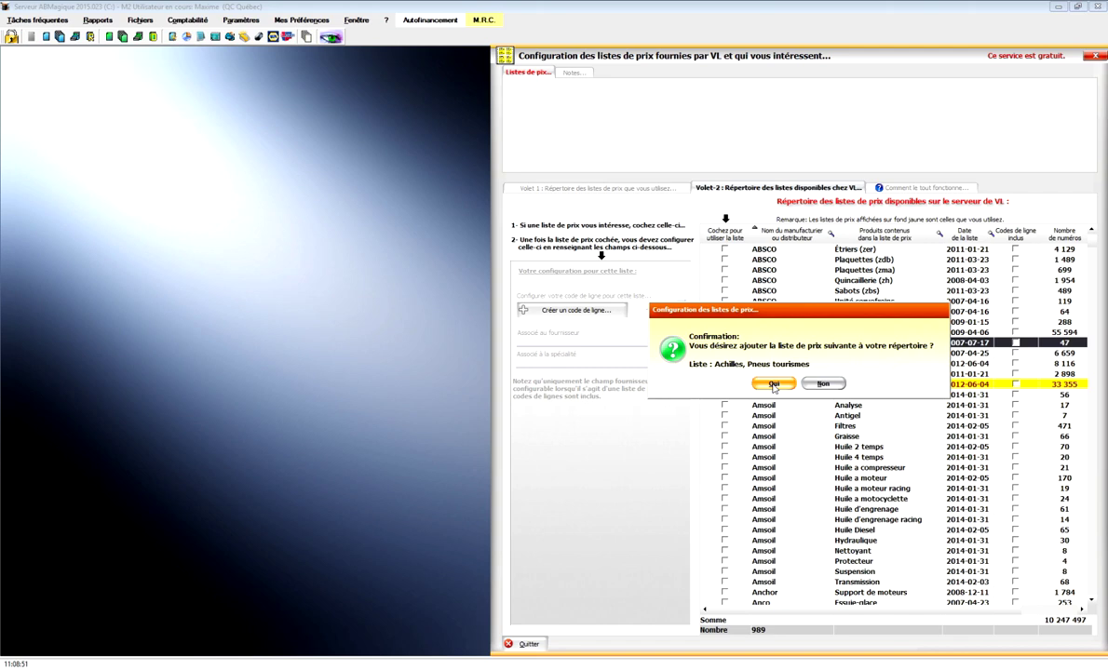
click(773, 383)
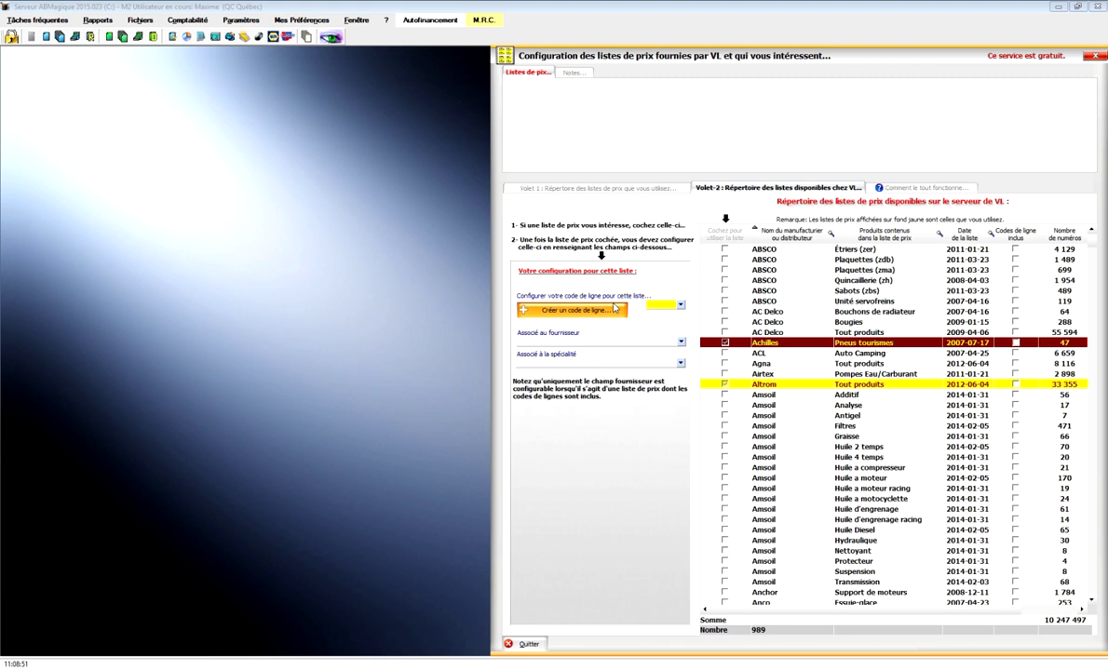
Step: Look up ACHIL among the existing line codes and add it as a new line code for the Achilles list
click(619, 317)
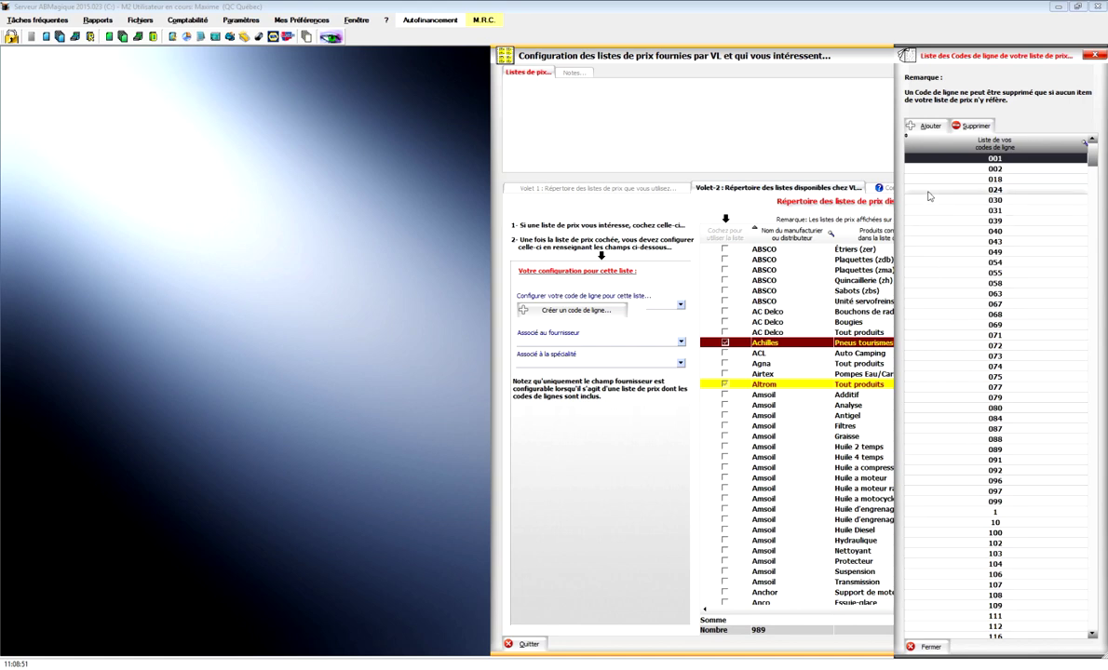
click(1085, 143)
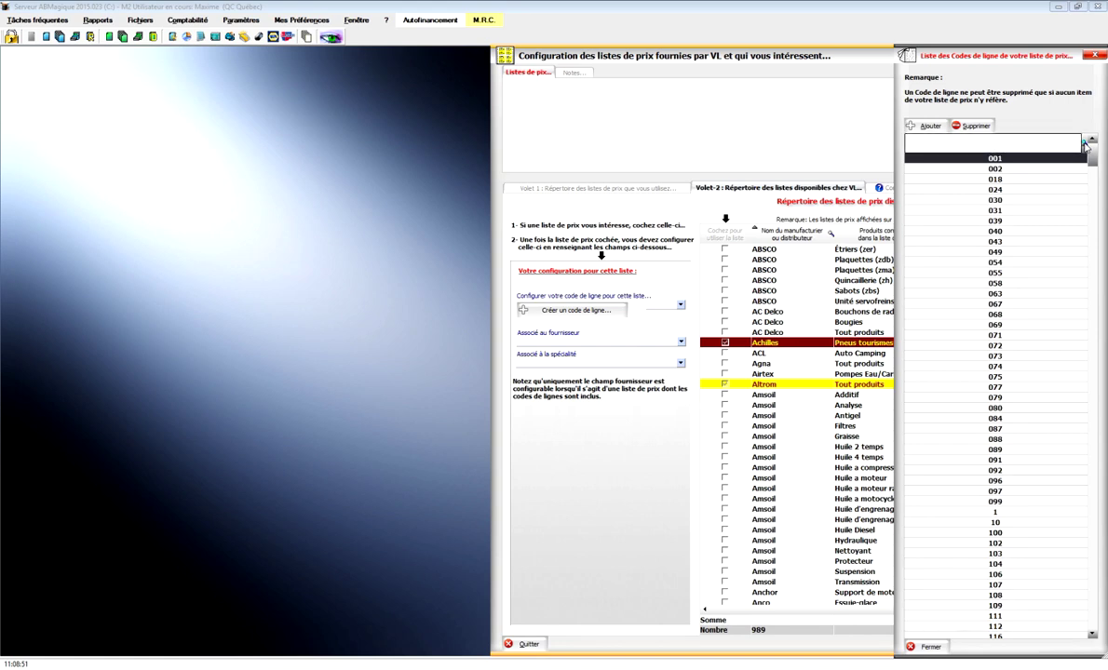
text(ACHIL)
click(1015, 324)
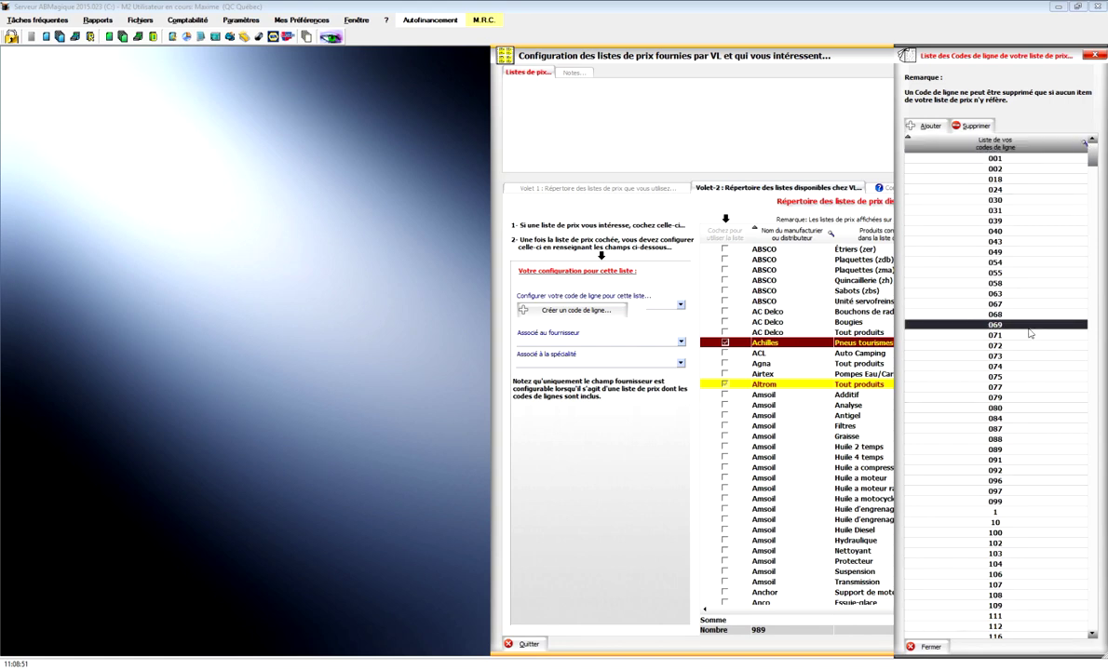
click(931, 126)
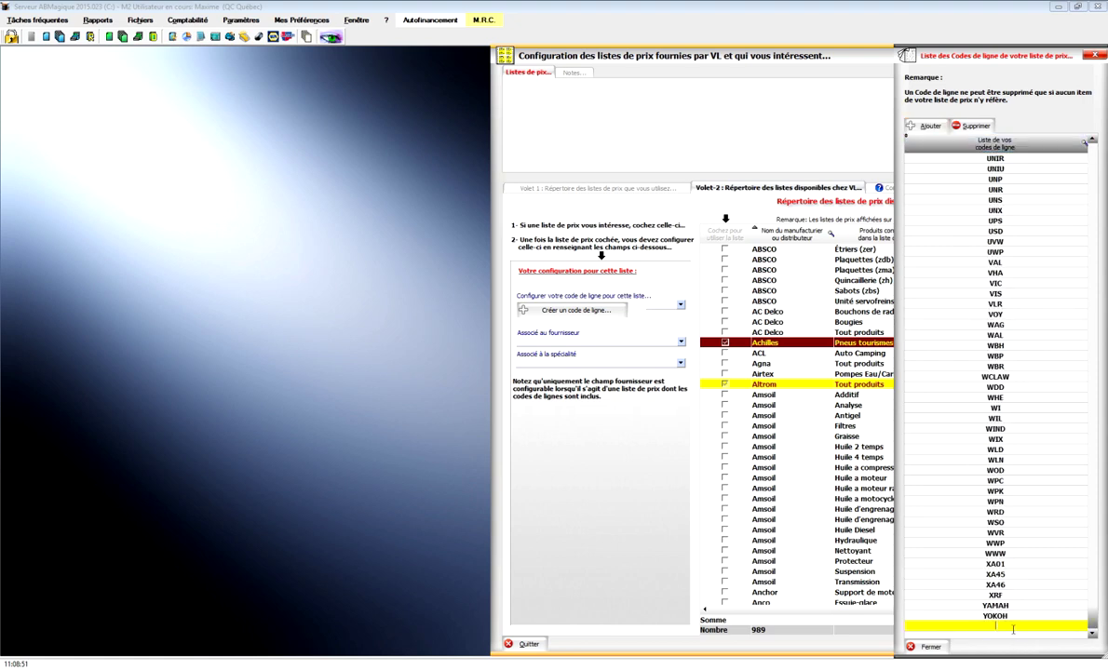
text(ACHIL)
key(Return)
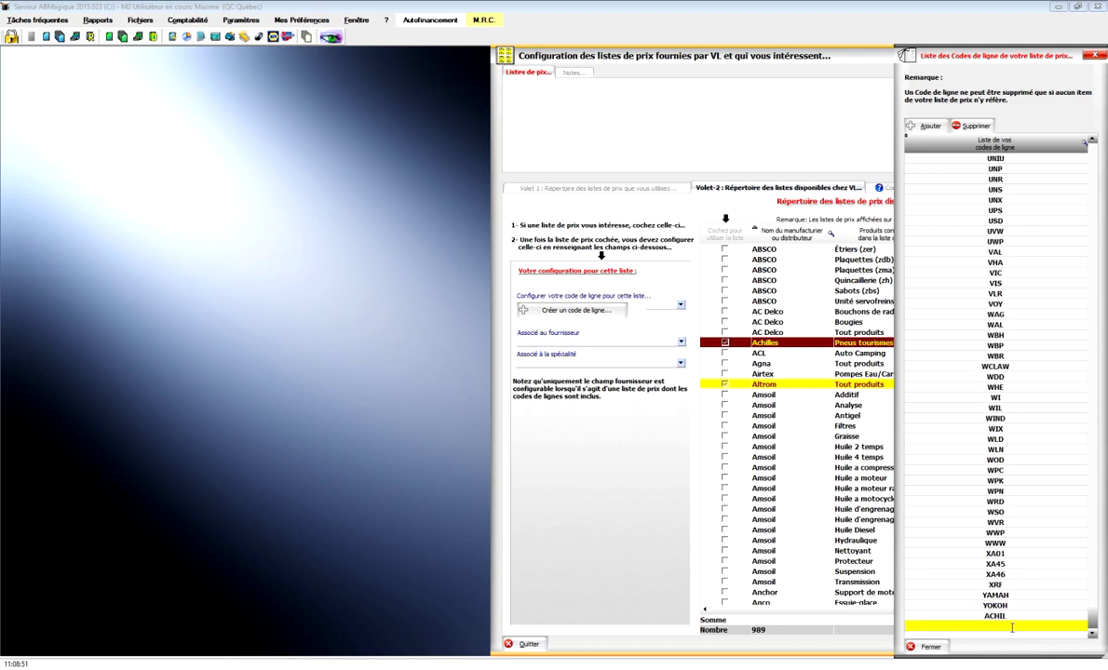
key(Escape)
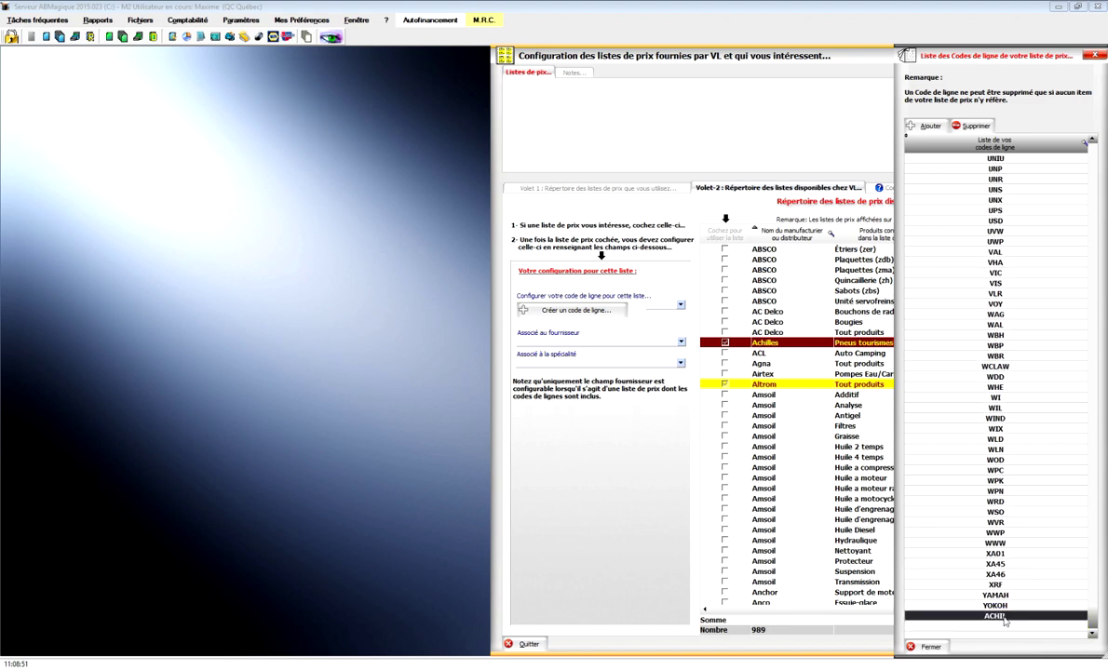
click(931, 646)
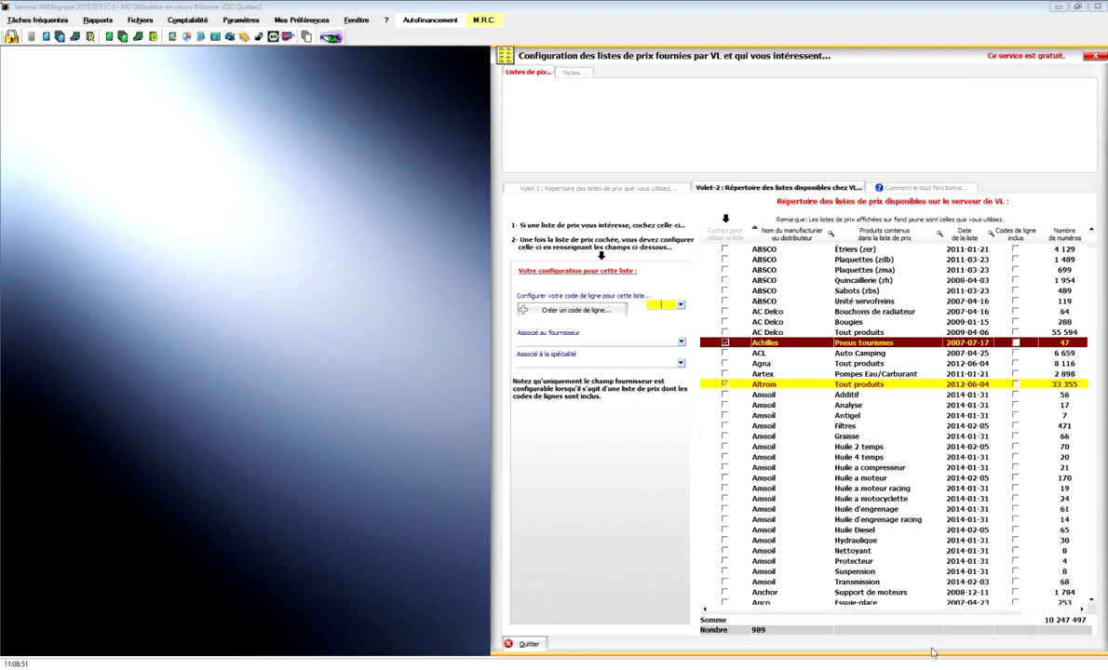
Step: Configure the Achilles price list with line code ACHIL, supplier Canadian Tire and specialty Pneus
click(680, 305)
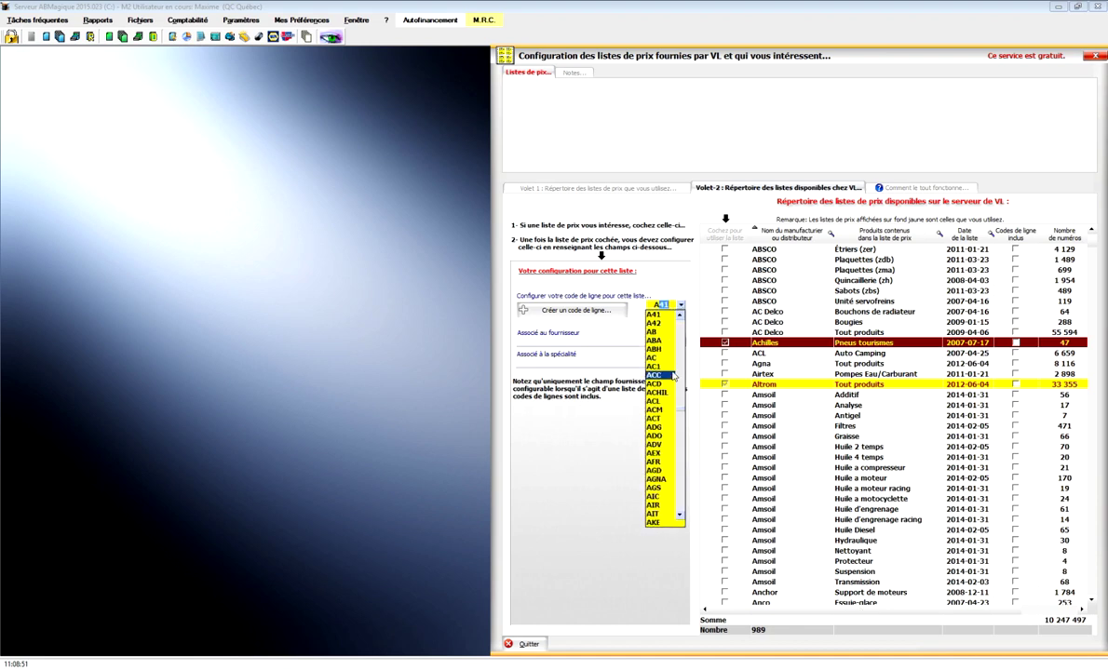
click(659, 392)
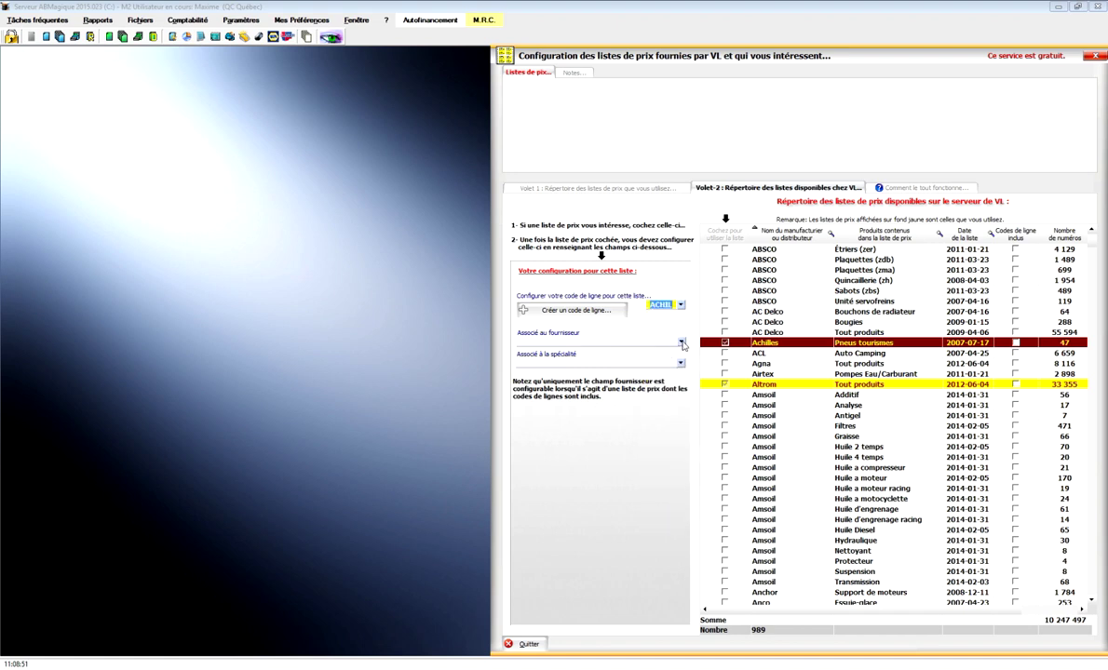
click(682, 343)
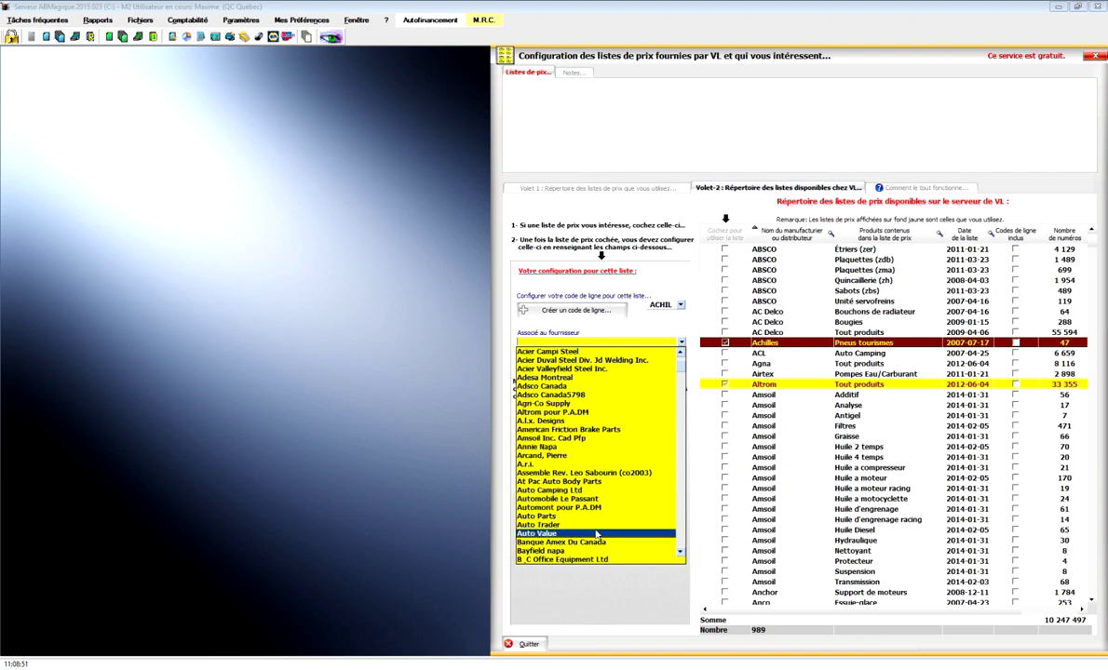
scroll(596, 534, down, 2)
scroll(596, 533, down, 1)
scroll(597, 535, down, 2)
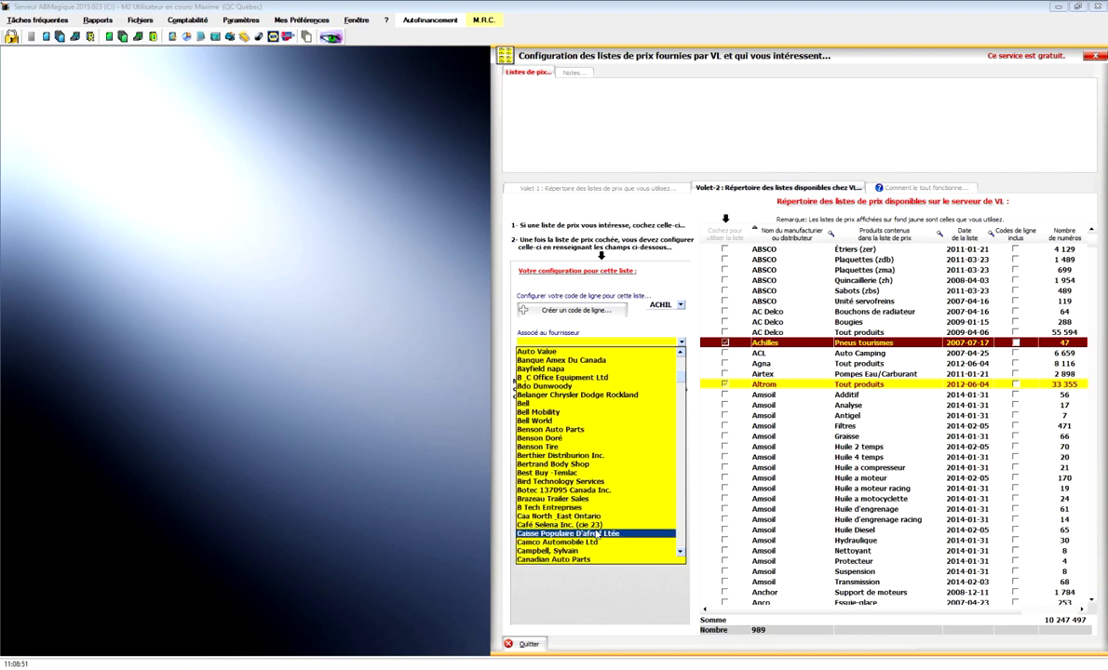
scroll(597, 534, down, 2)
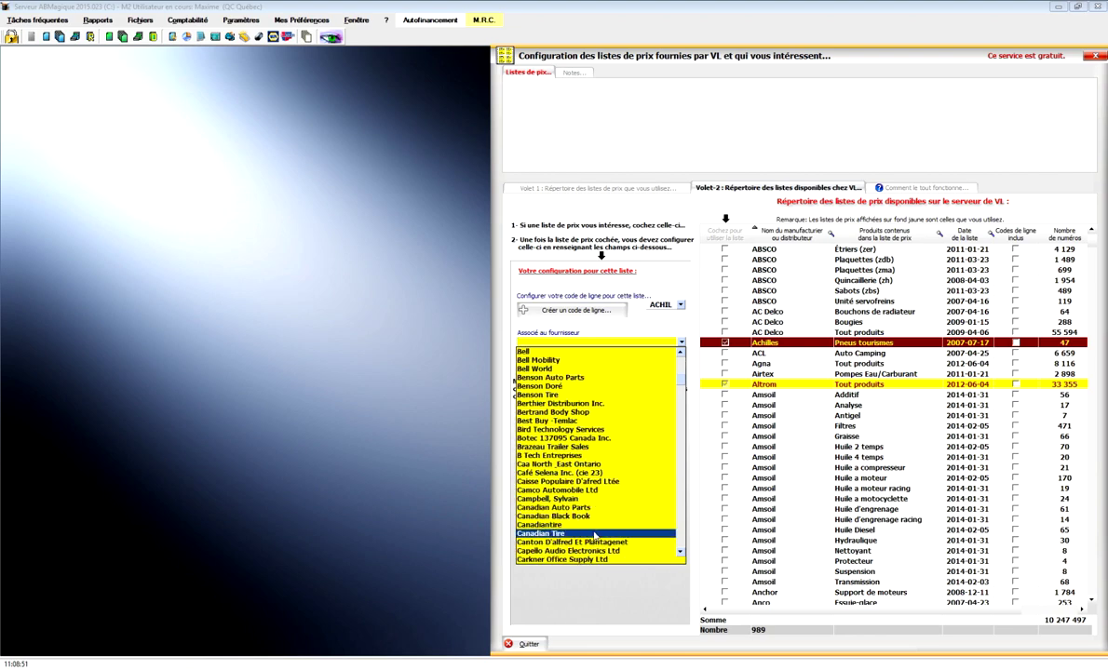
click(594, 535)
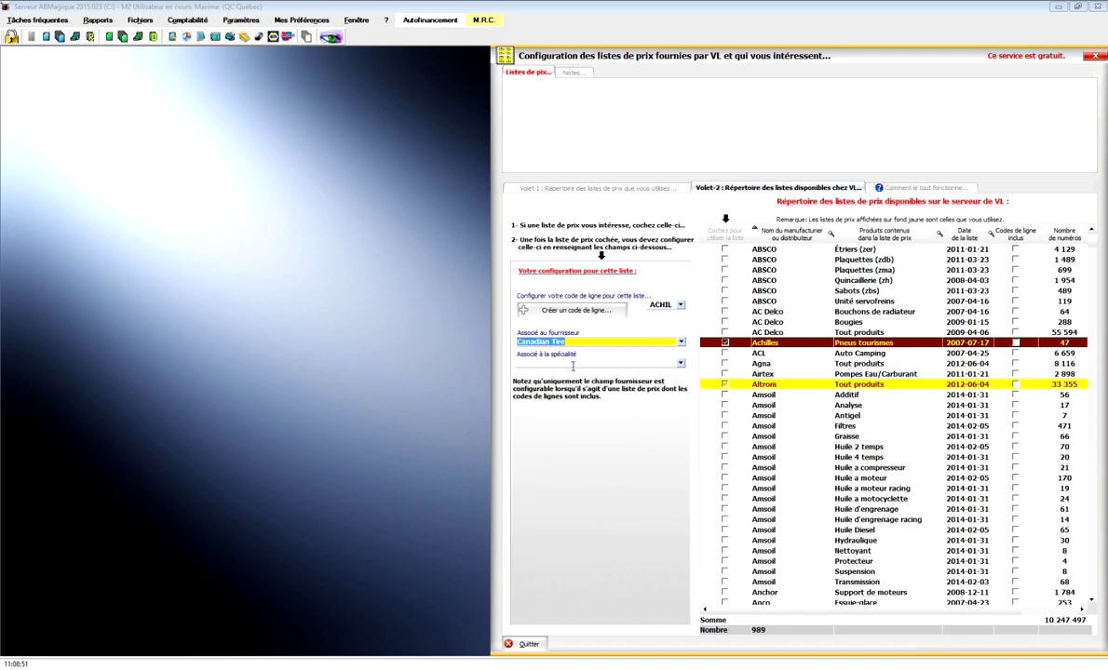
click(680, 365)
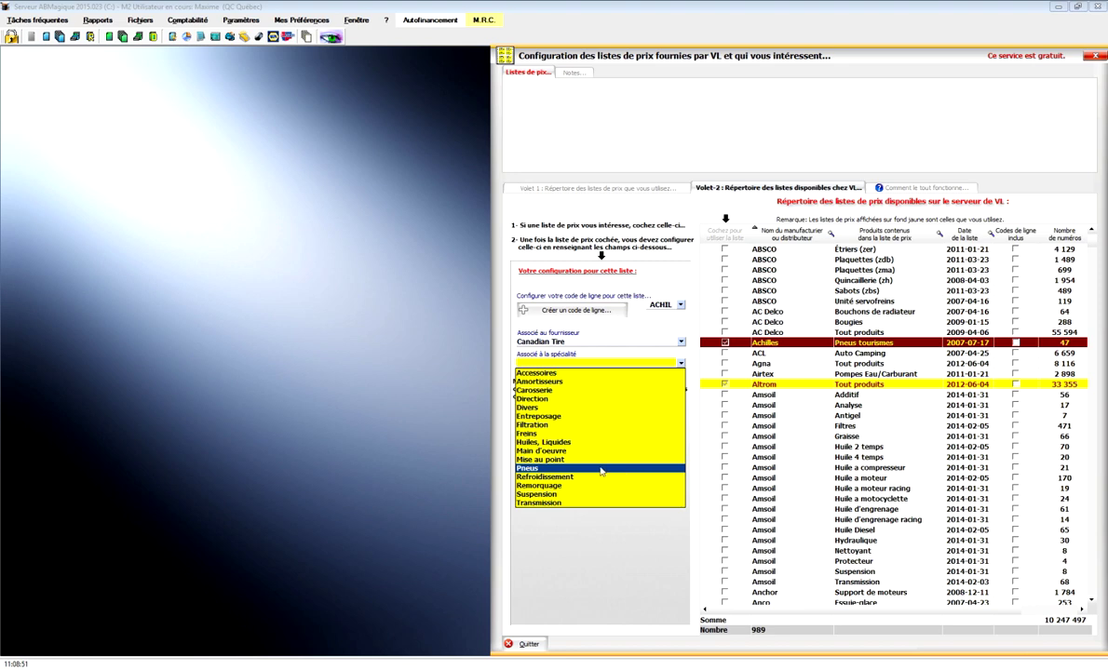
click(548, 469)
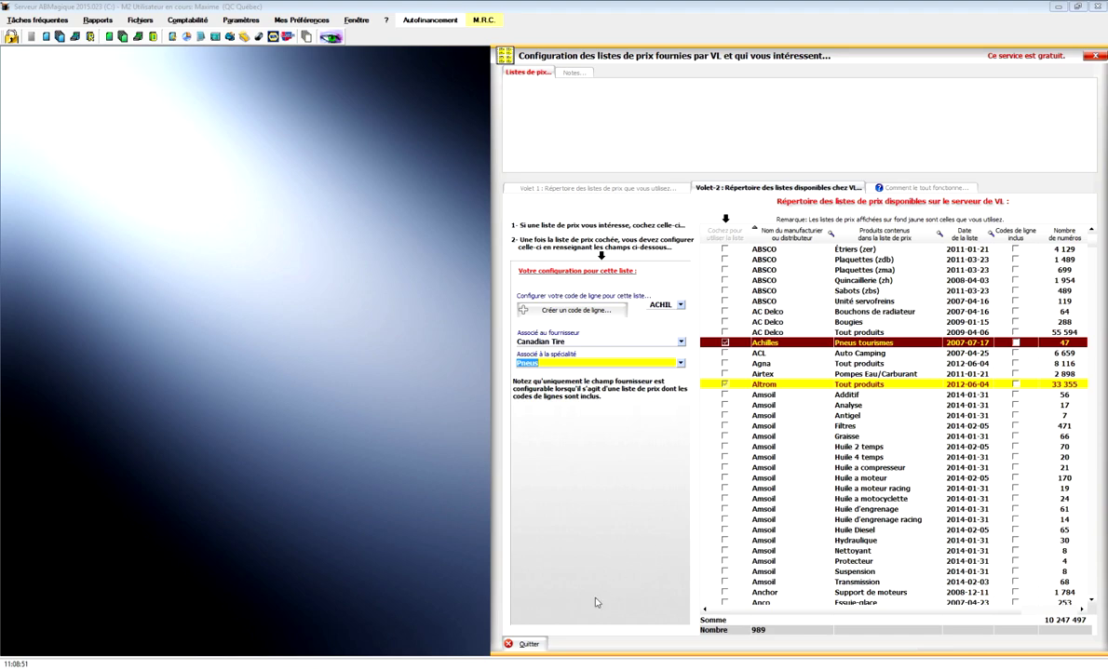
Step: Have the update manager examine the configured lists immediately and run the Napa, Achilles and Autovalue price update in the background
click(529, 644)
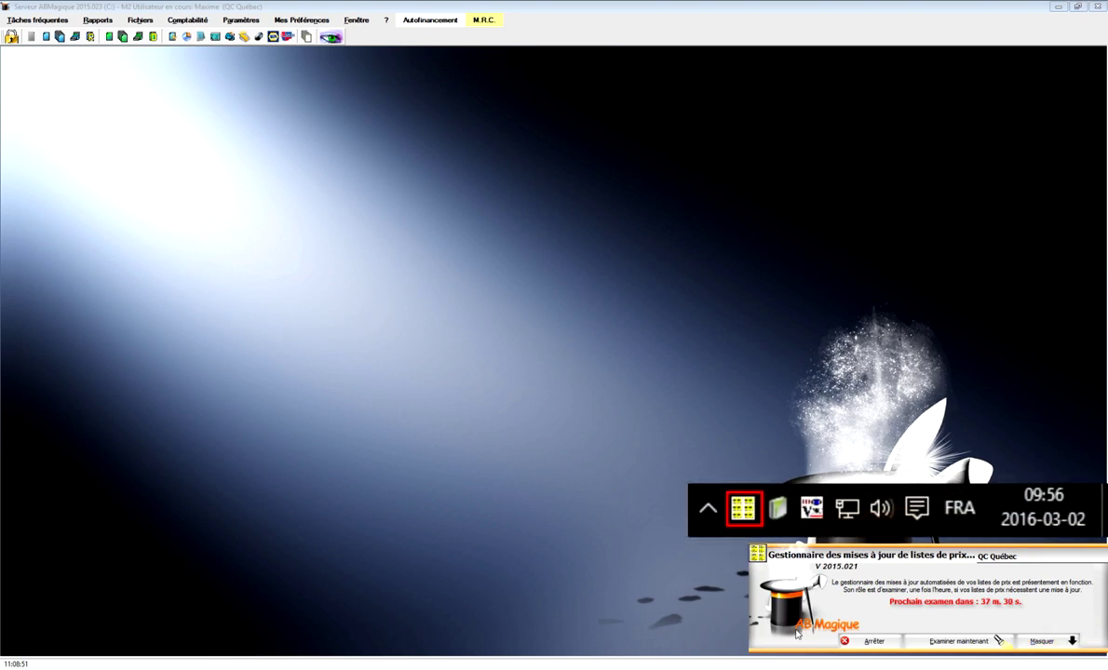
click(964, 642)
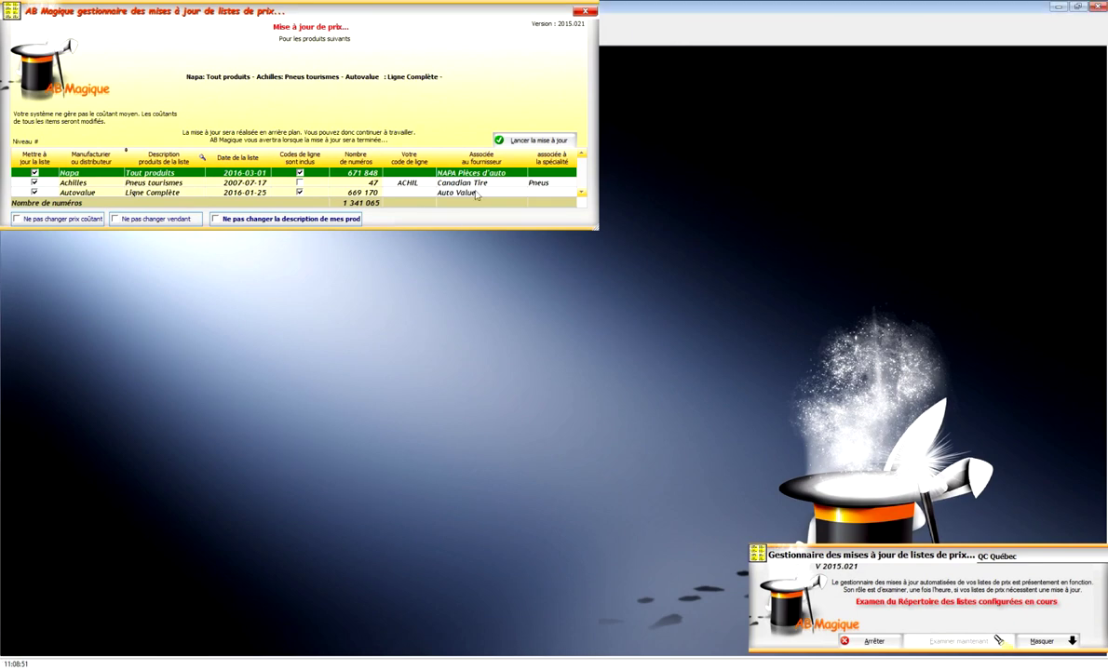
click(536, 140)
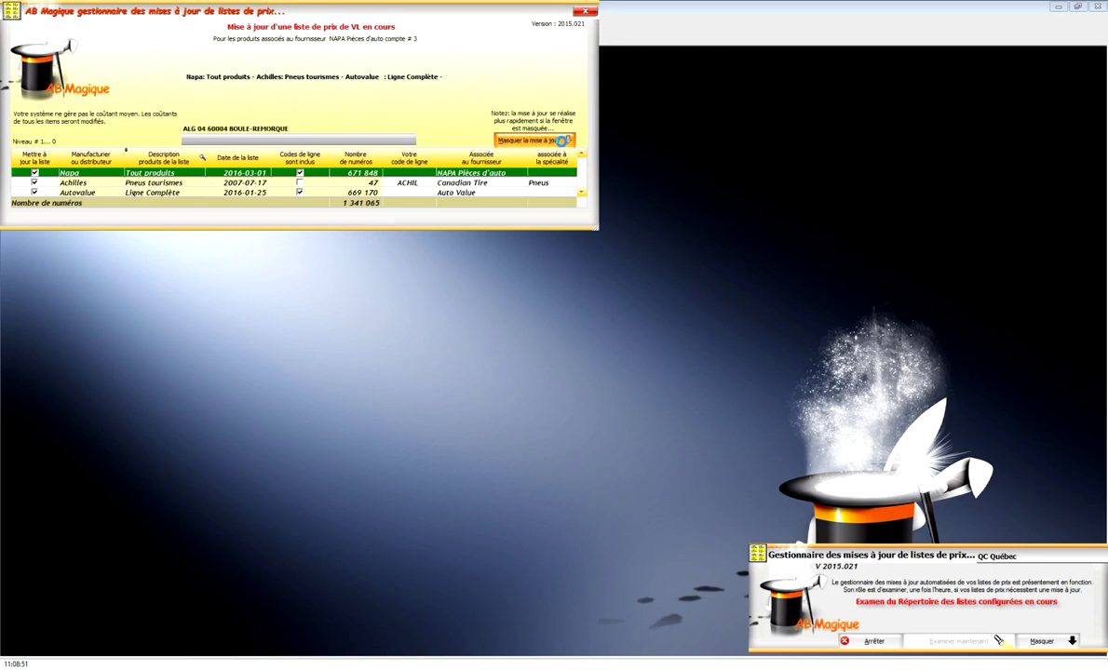
click(559, 141)
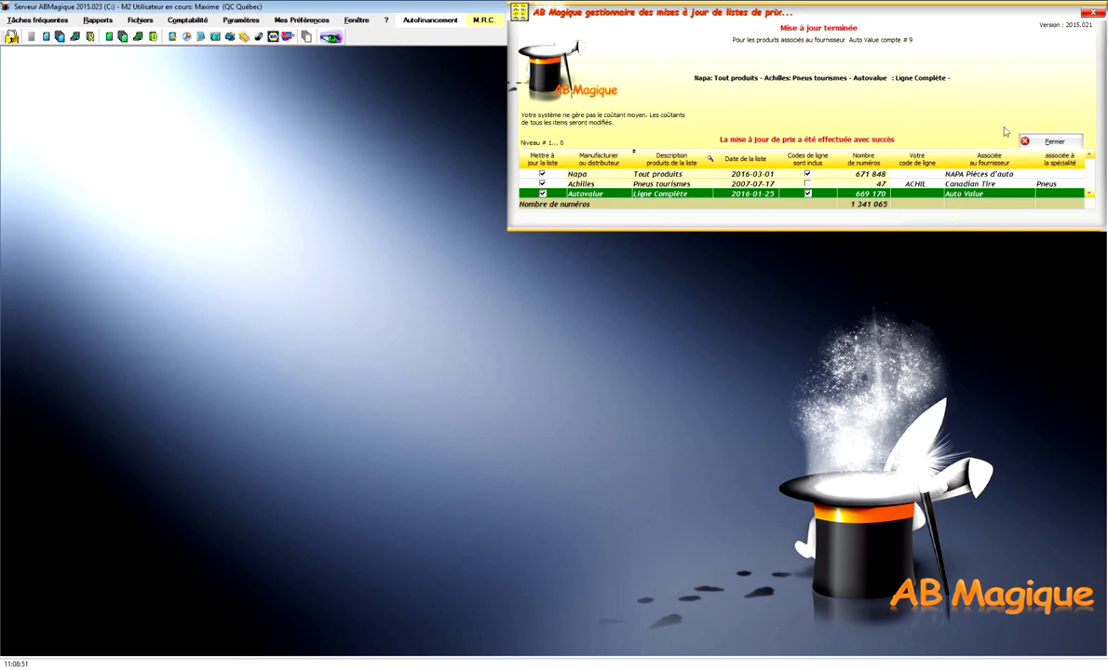
click(1053, 142)
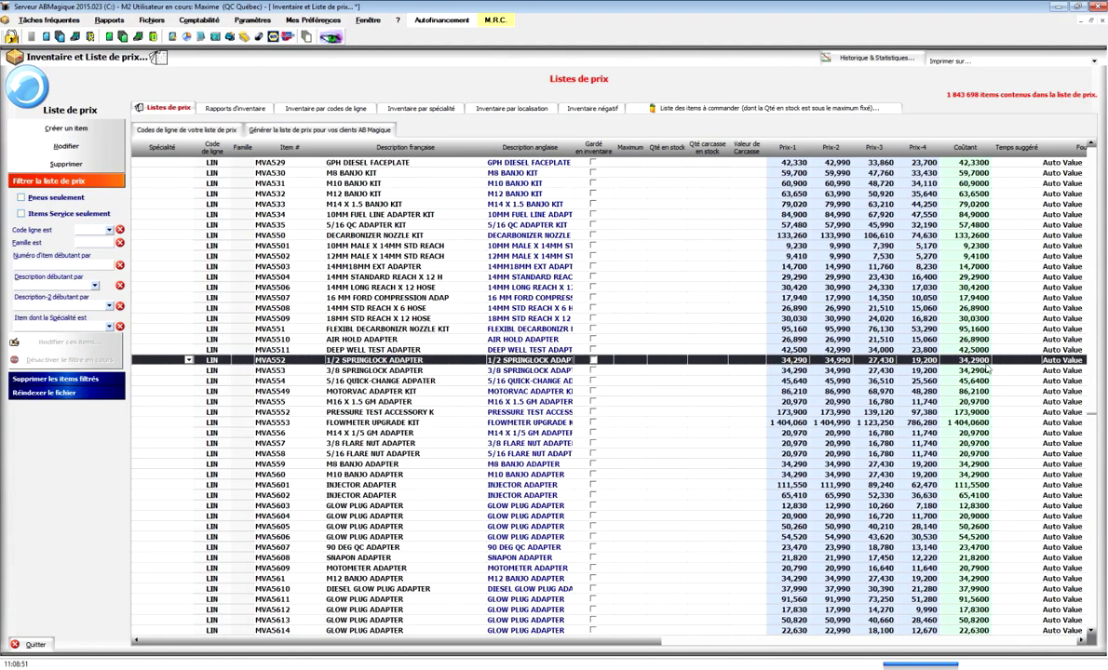
Step: Examine the prices, cost and supplier of the Auto Value items and the ACHIL tire items in the price list
click(807, 495)
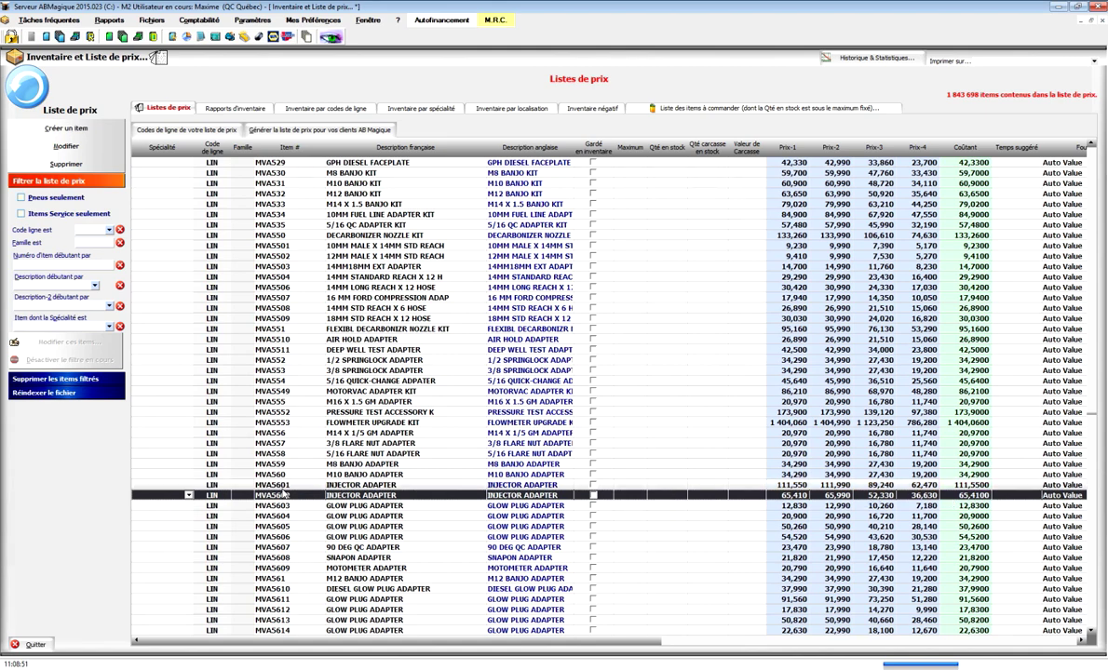
click(35, 645)
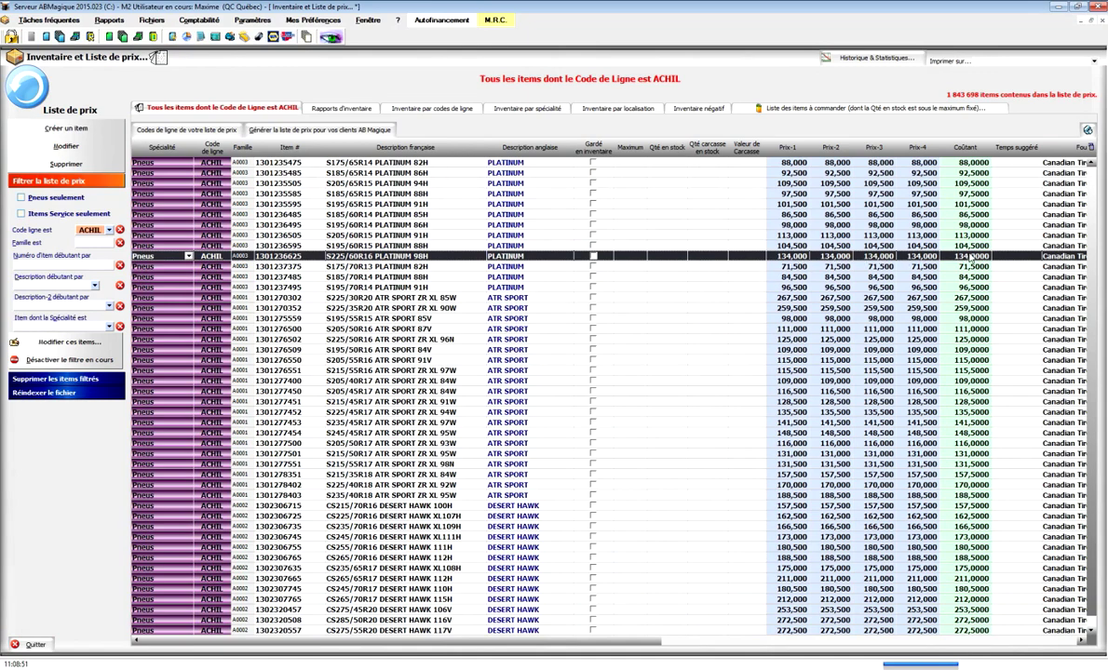
click(1103, 23)
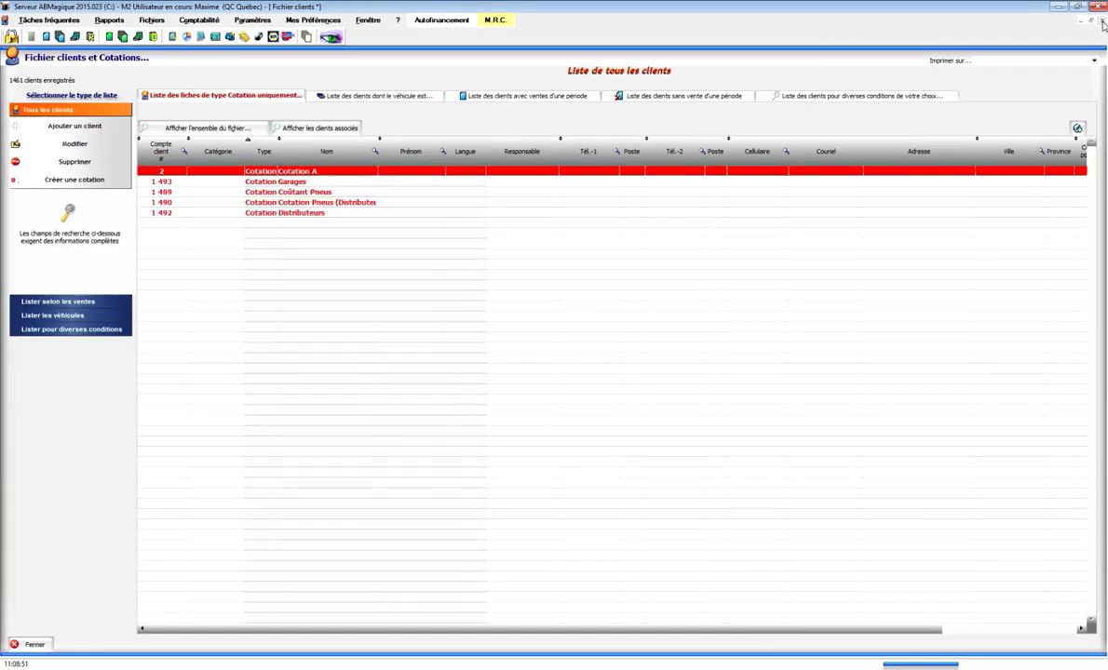
Step: Open the Cotation A record to examine its discount matrix by line code and family, and close it with its settings accepted
double_click(334, 175)
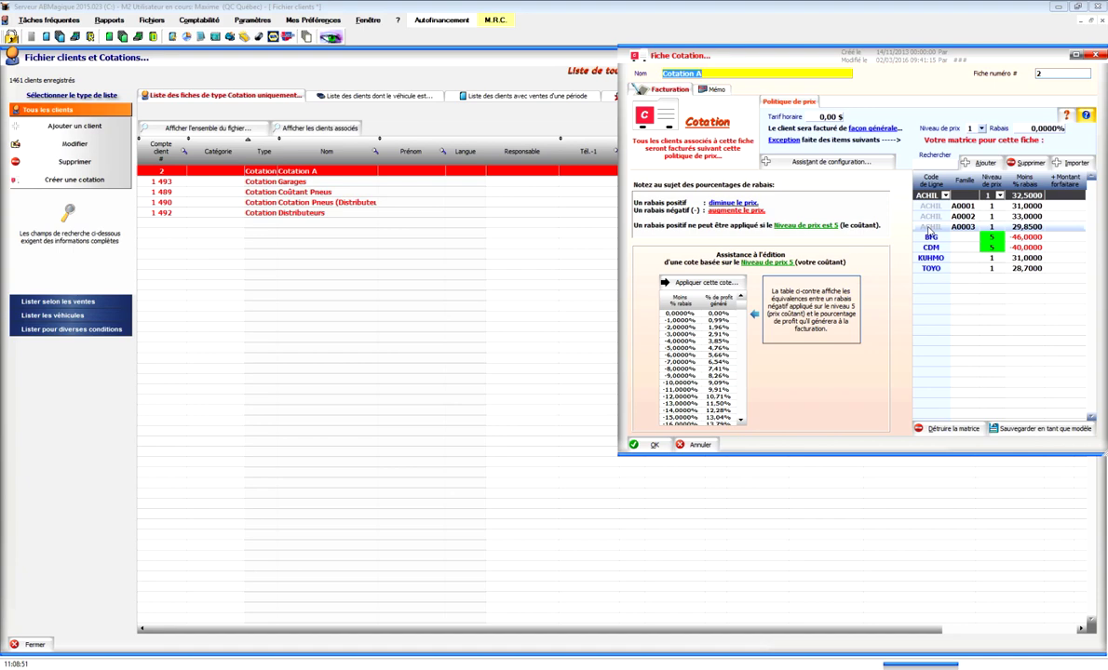
click(659, 448)
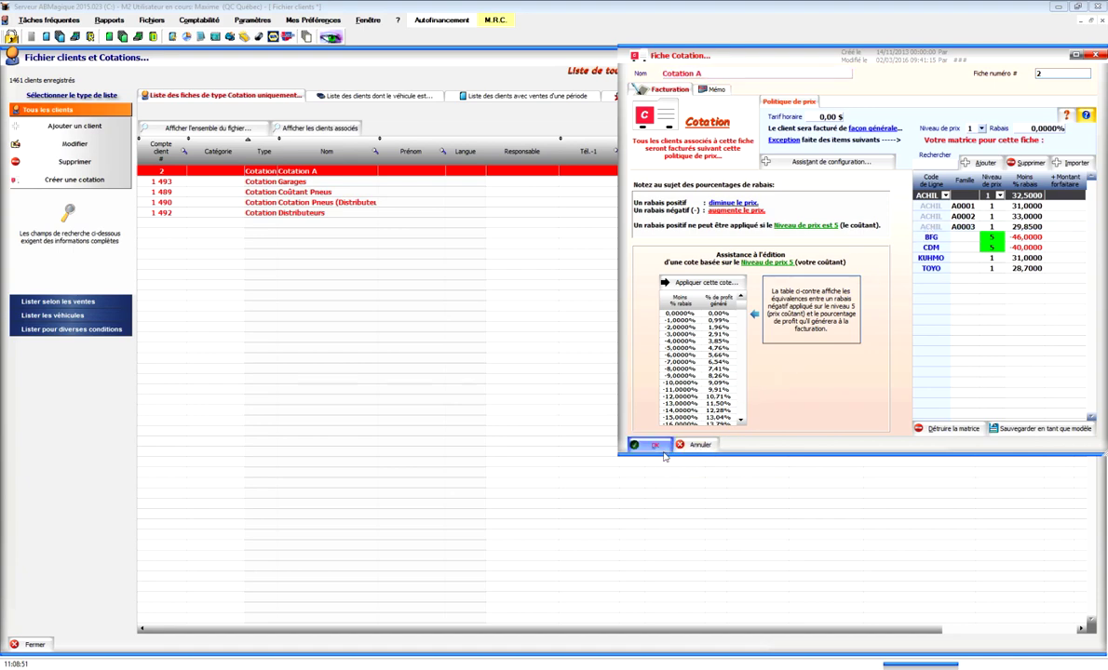